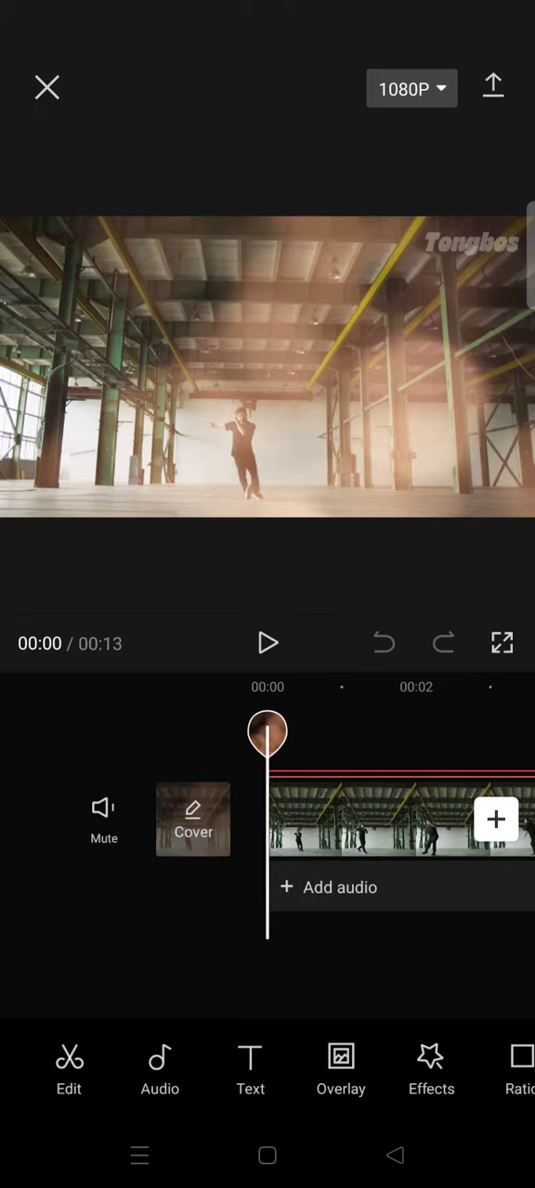
Open the Audio options for the 13-second warehouse dance clip
left_click(467, 94)
left_click(465, 164)
left_click(160, 1067)
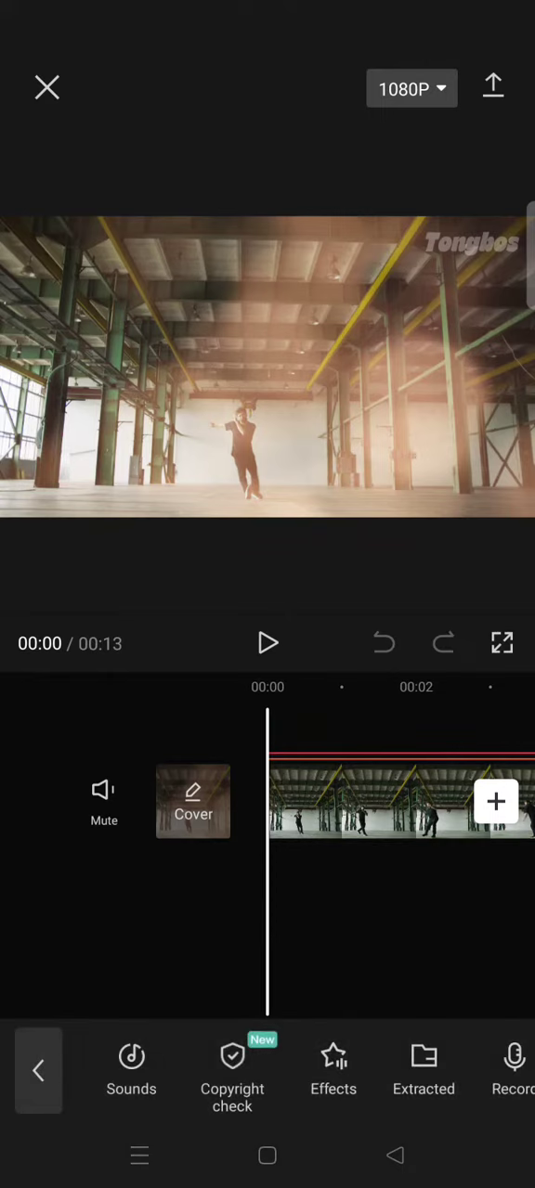
Record a roughly 4-second voiceover and save it below the dance clip as Voiceover 1
left_click(465, 1068)
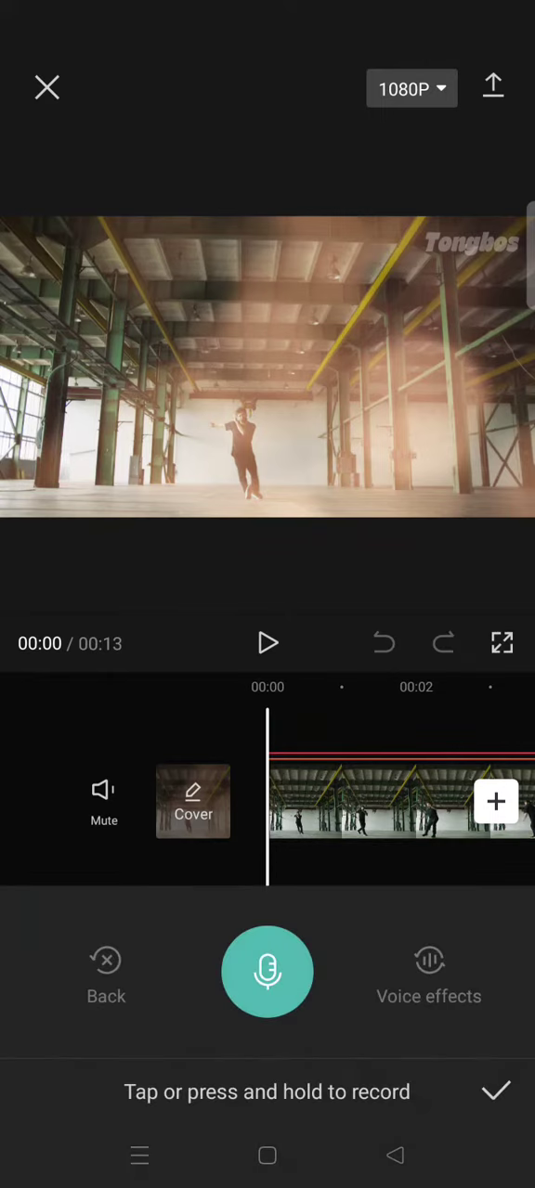
left_click(266, 971)
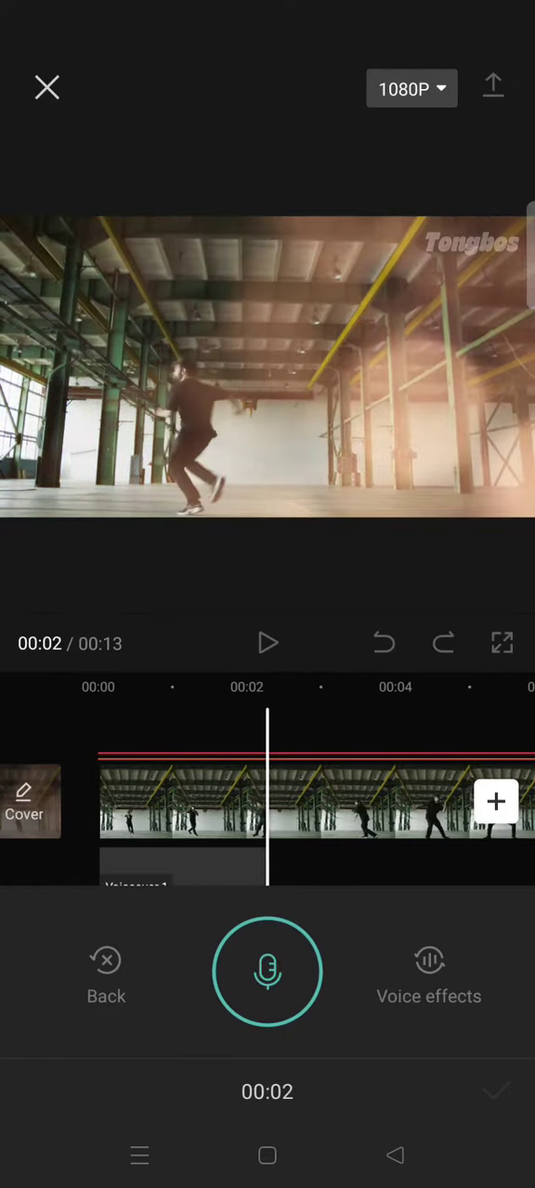
left_click(268, 970)
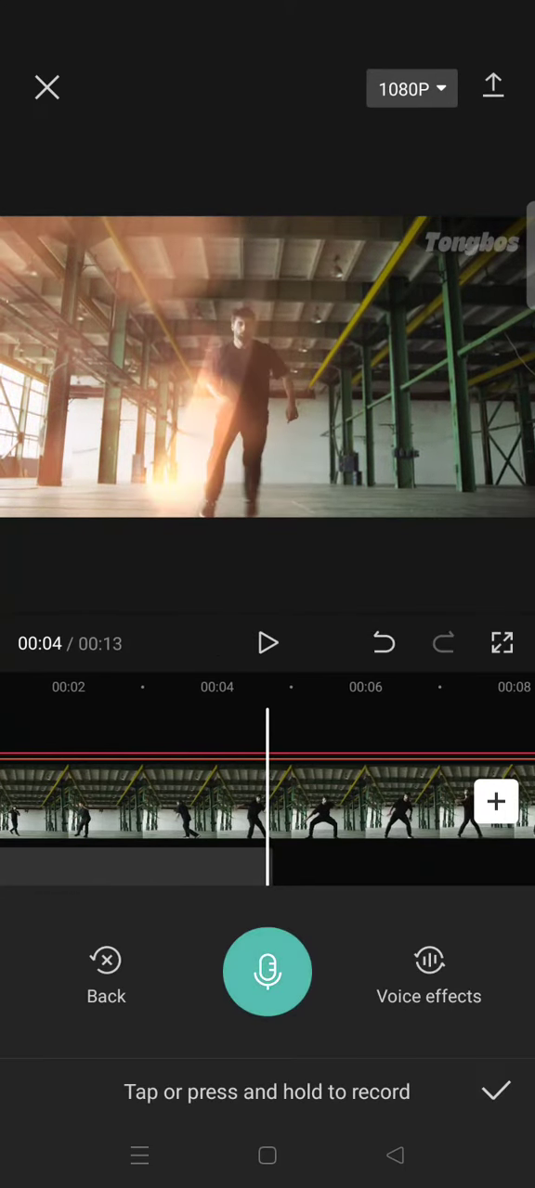
left_click(496, 1091)
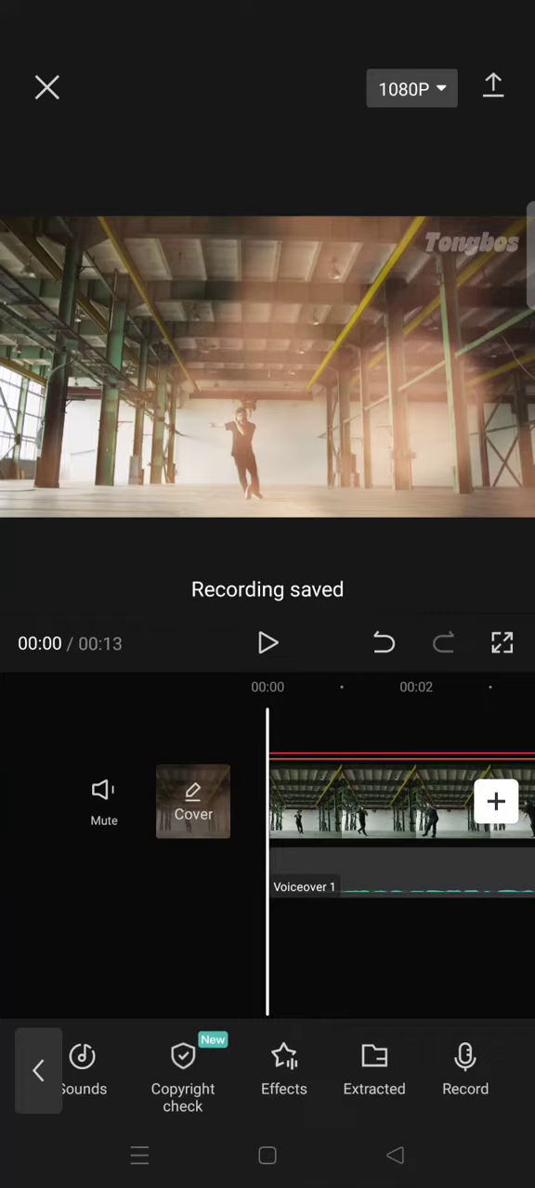
Play back the video with the new voiceover, then select the Voiceover 1 clip
left_click(268, 642)
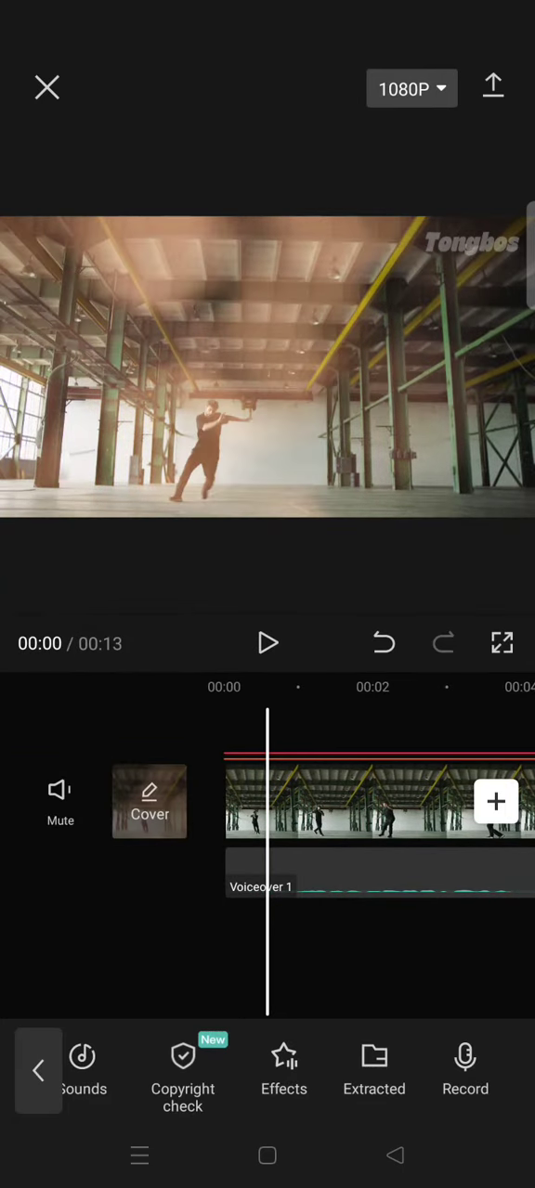
left_click(430, 877)
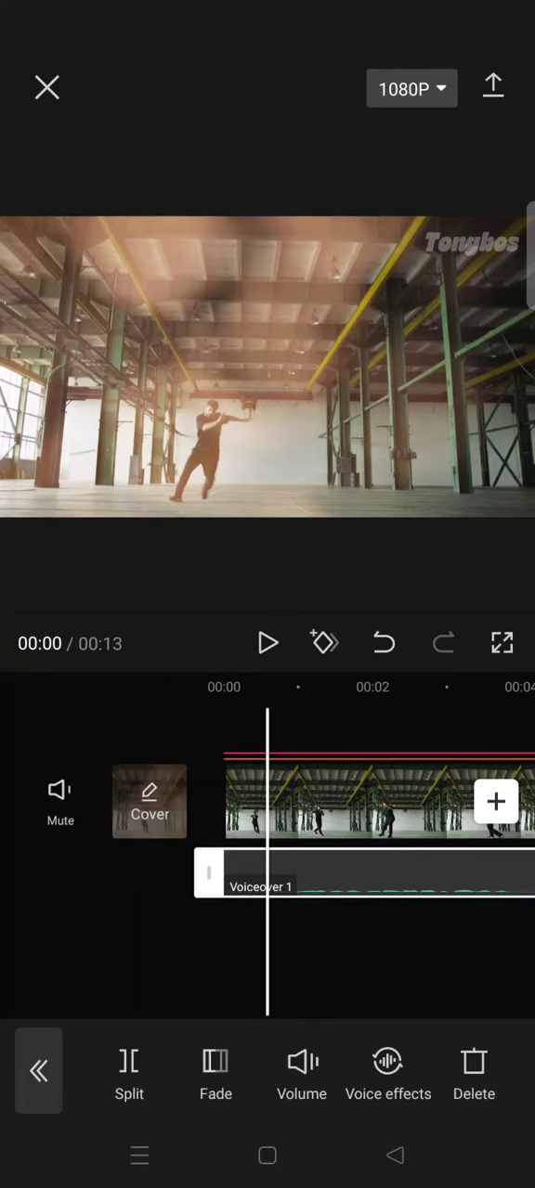
left_click_drag(344, 1082, 273, 1061)
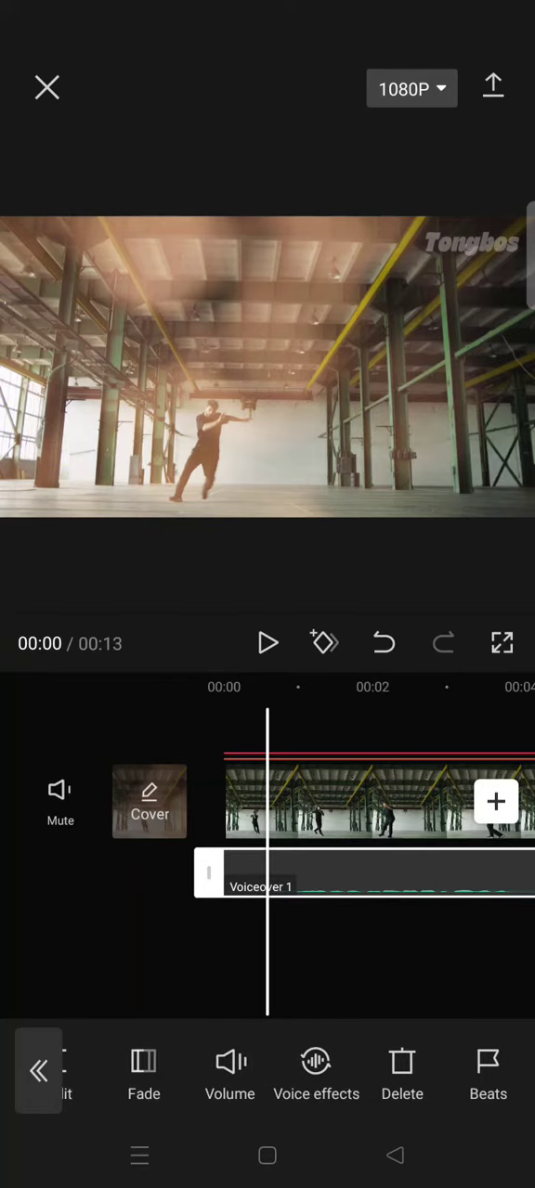
Raise Voiceover 1's volume slider toward 367 and preview the playback
left_click(229, 1075)
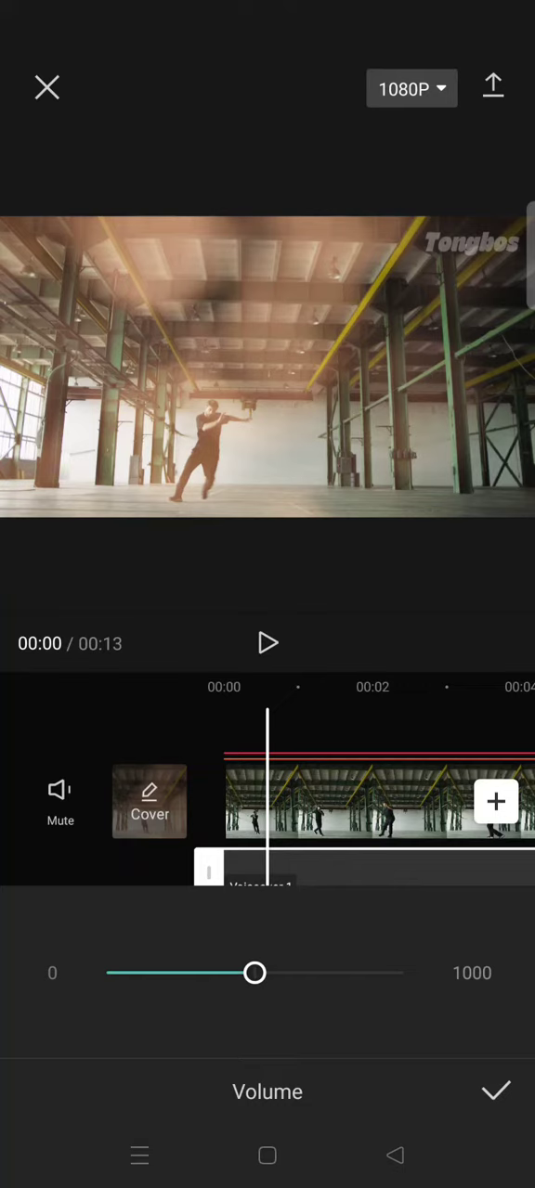
left_click(254, 972)
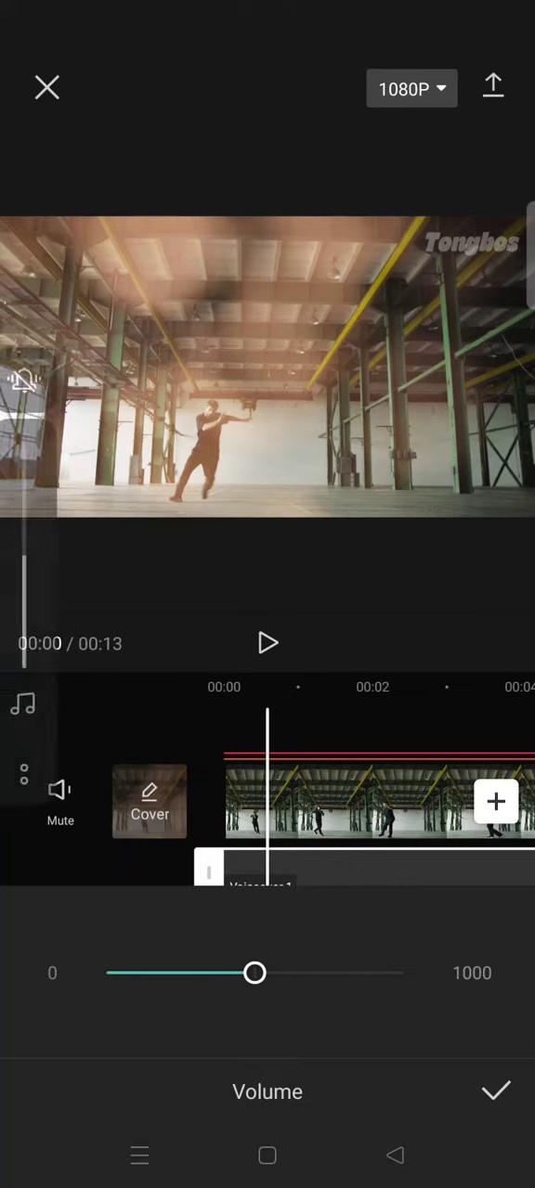
left_click_drag(254, 973, 315, 973)
left_click(267, 643)
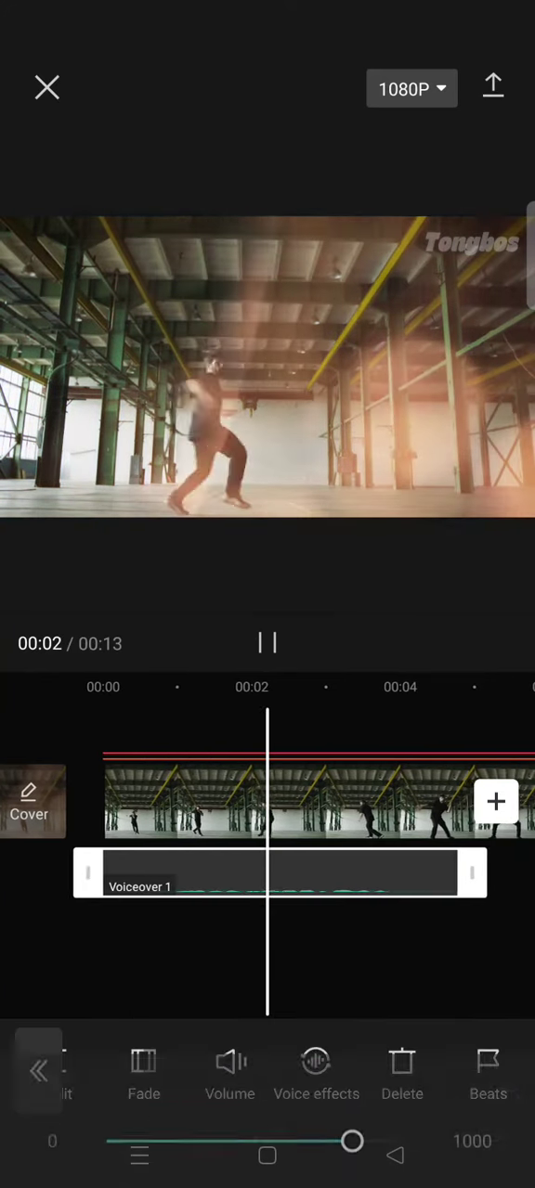
Return the timeline to 00:00 with the louder Voiceover 1 track in place
left_click_drag(399, 970, 432, 962)
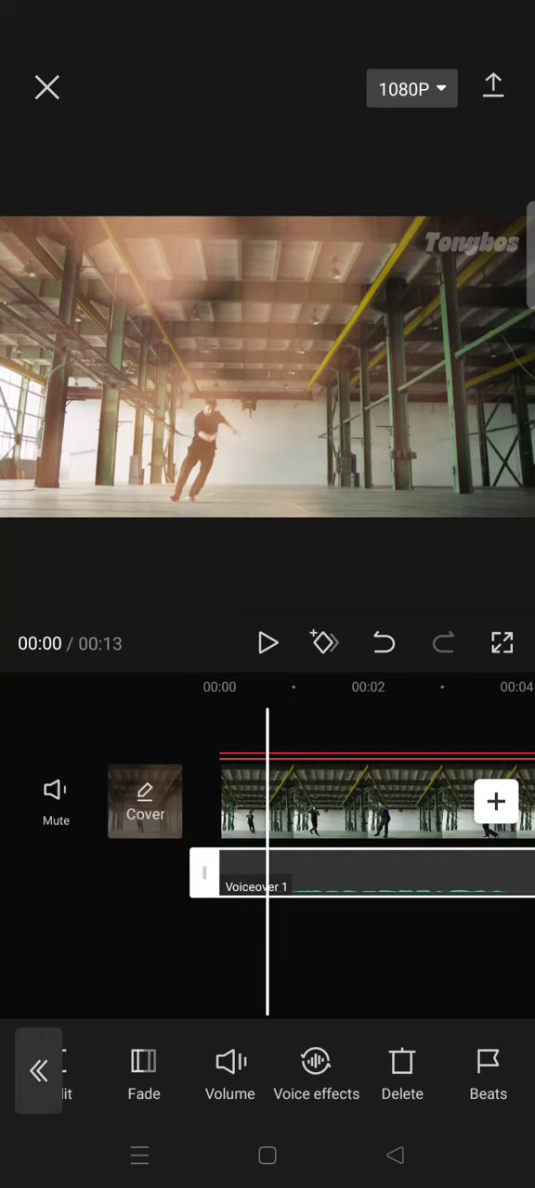
left_click(492, 87)
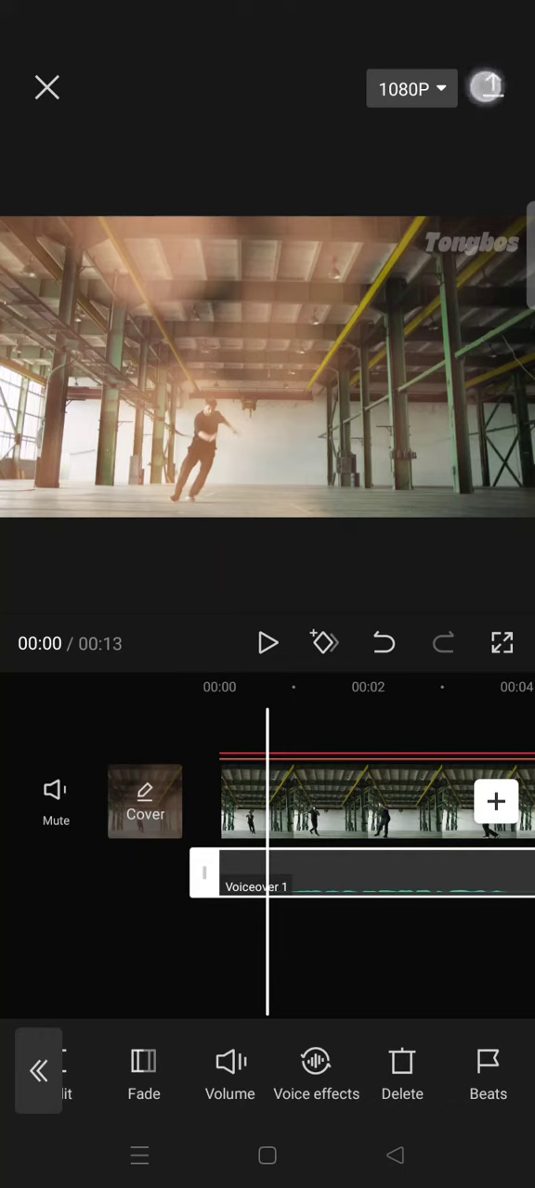